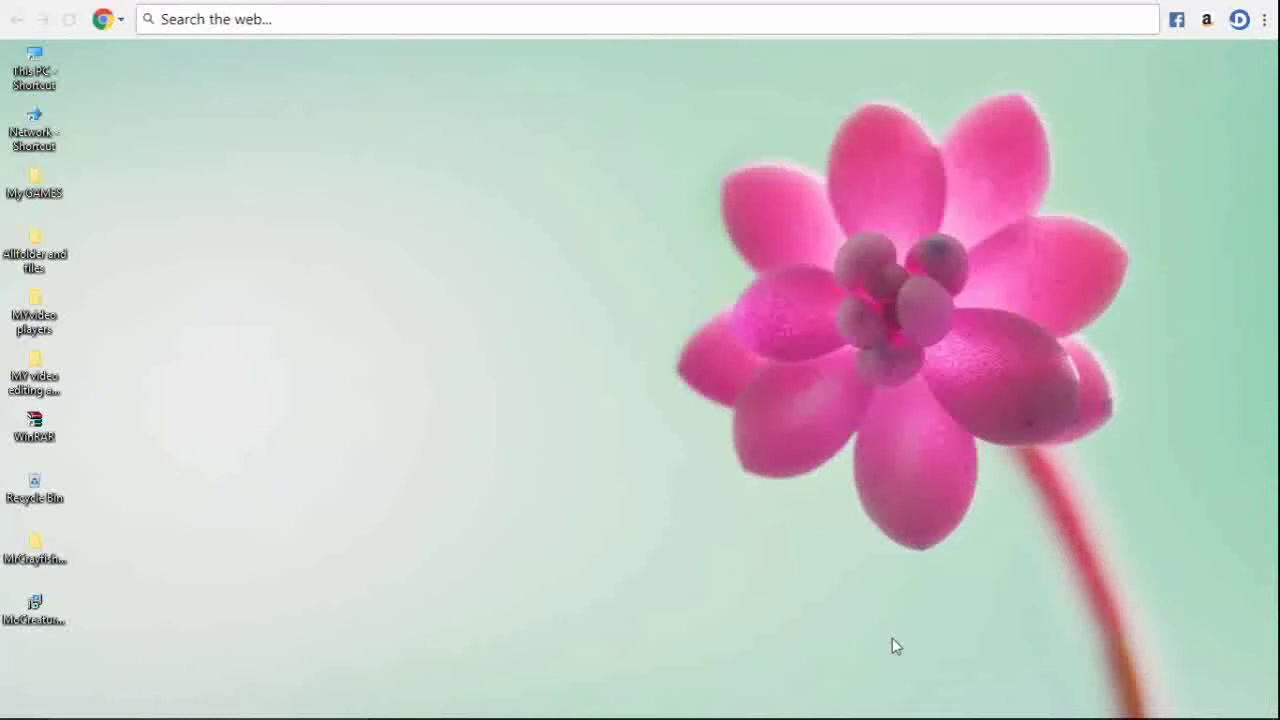
# - Switch from the Yahoo 'java jdk' results window to the open Oracle Java SE Downloads window
pyautogui.click(1084, 701)
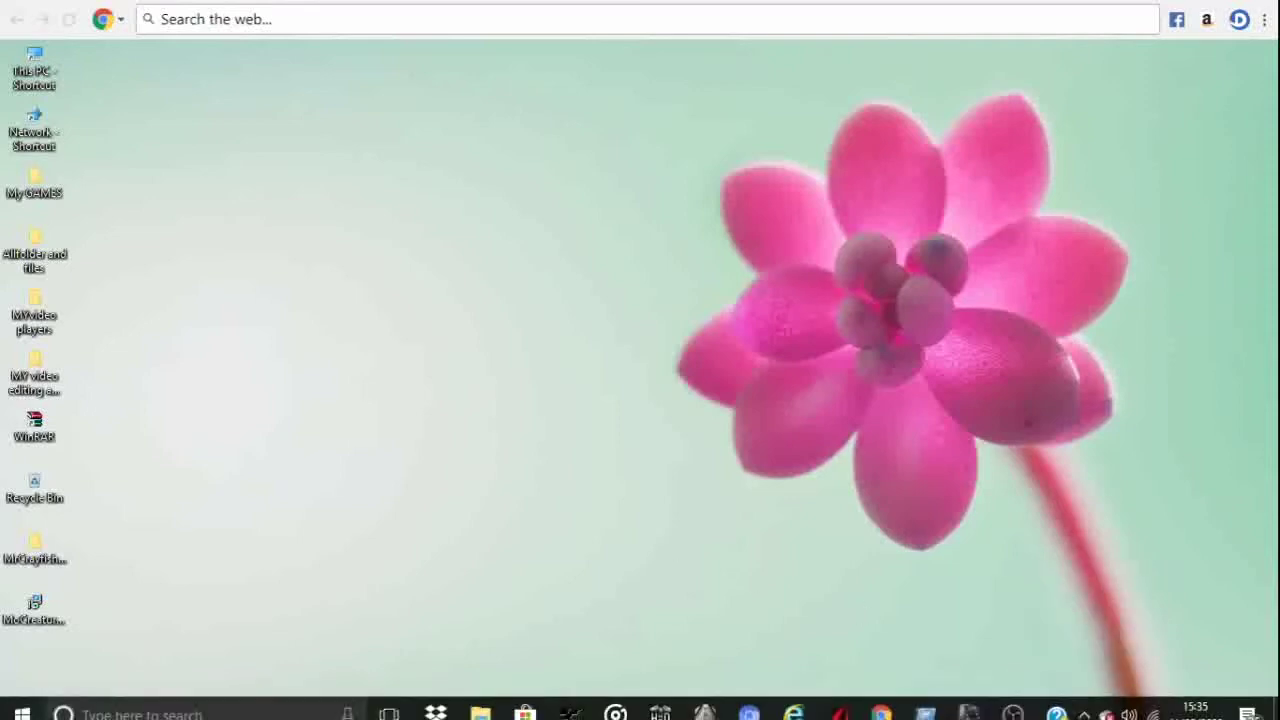
pyautogui.moveTo(880, 701)
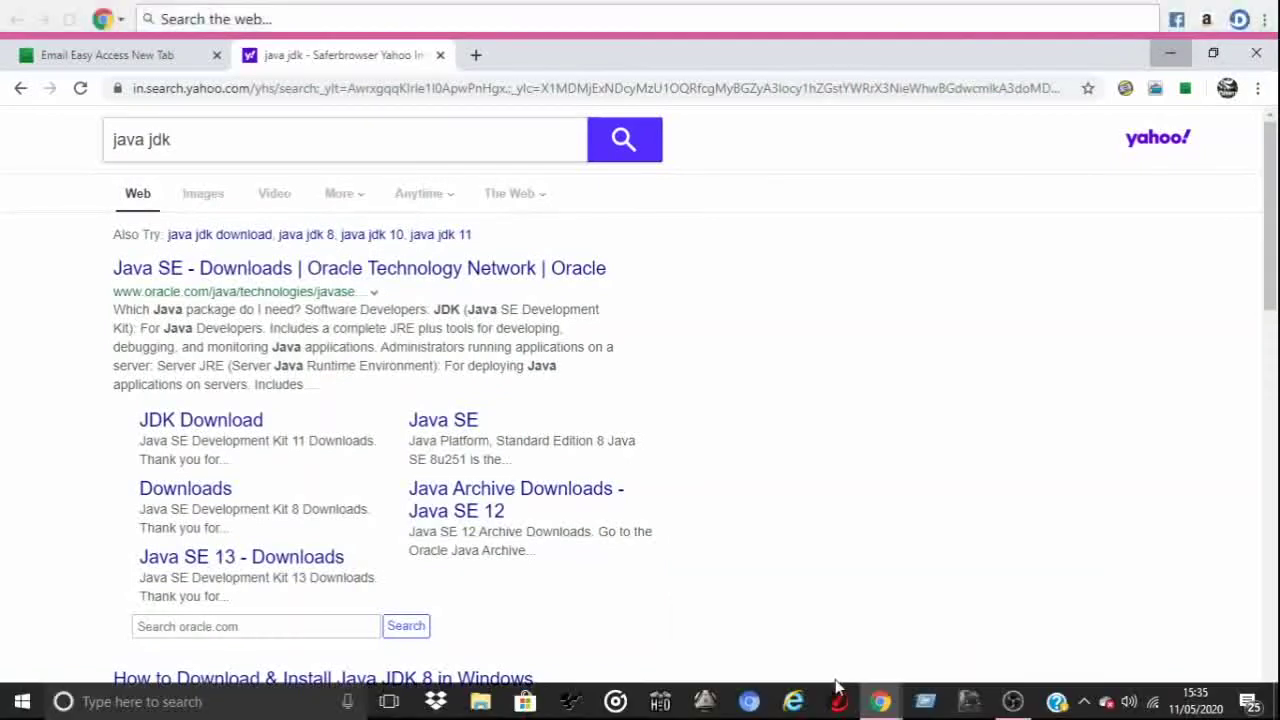
pyautogui.click(838, 688)
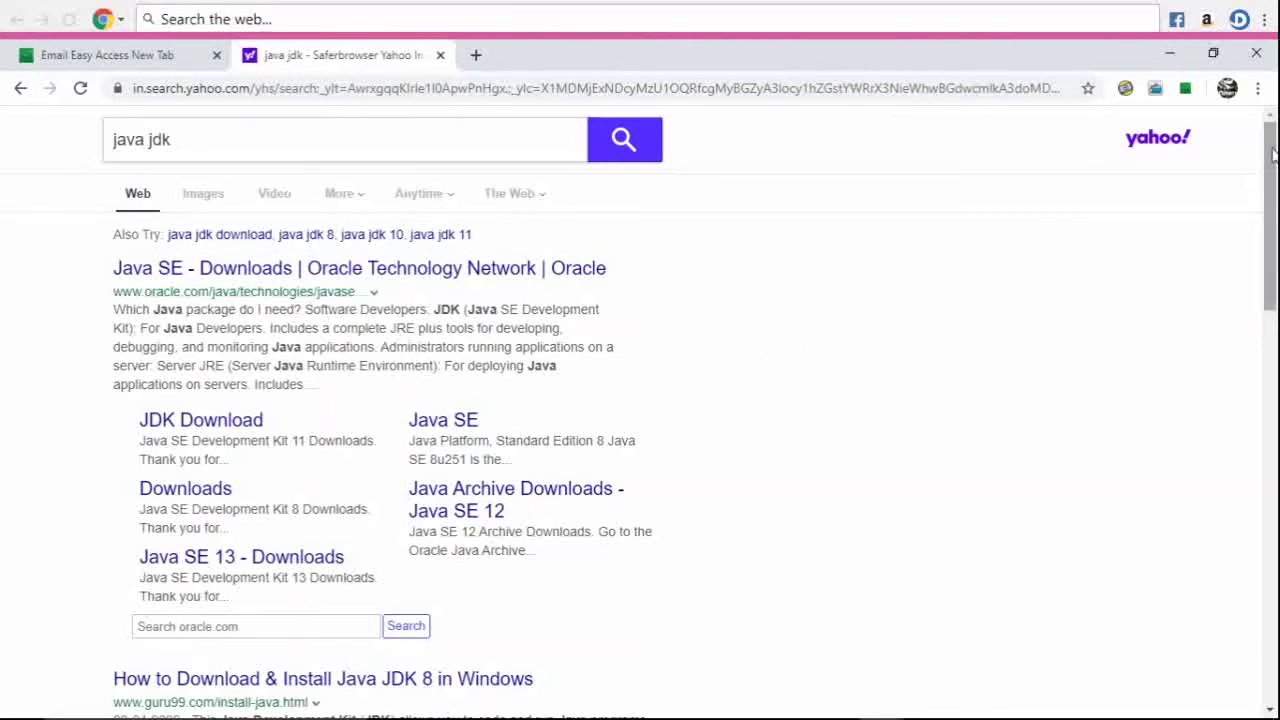
pyautogui.click(1165, 55)
pyautogui.moveTo(880, 701)
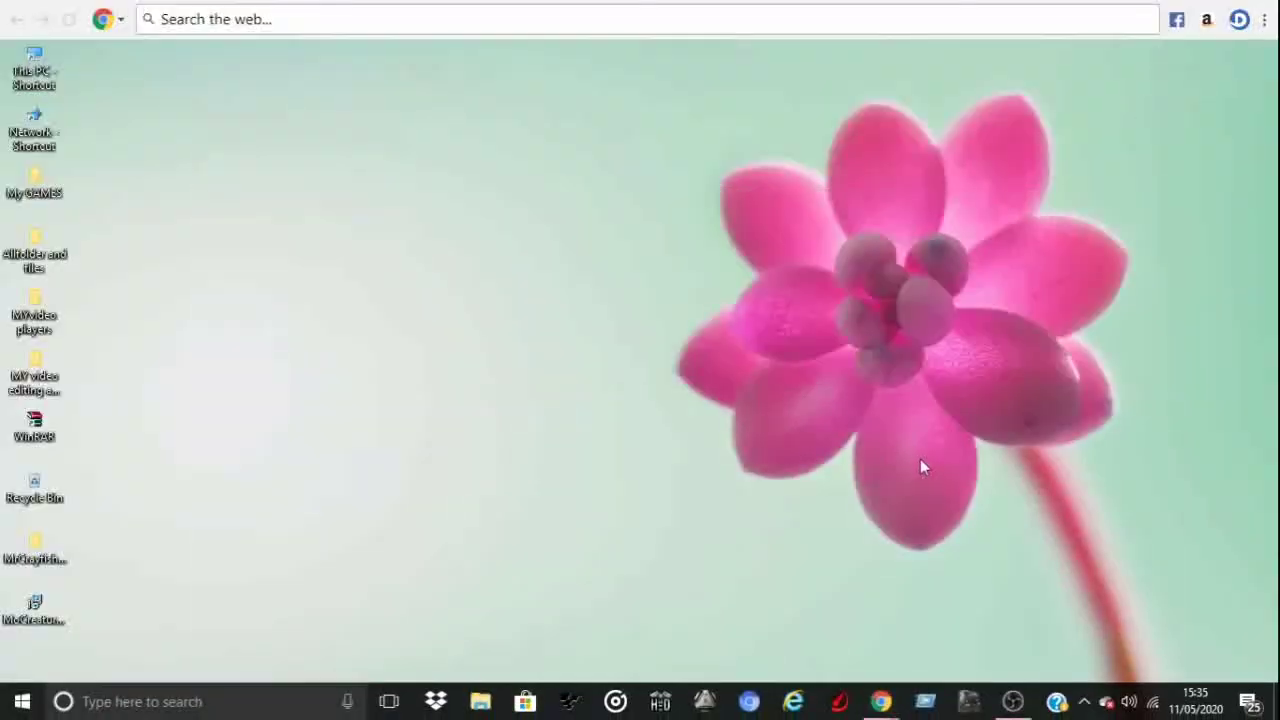
pyautogui.click(975, 600)
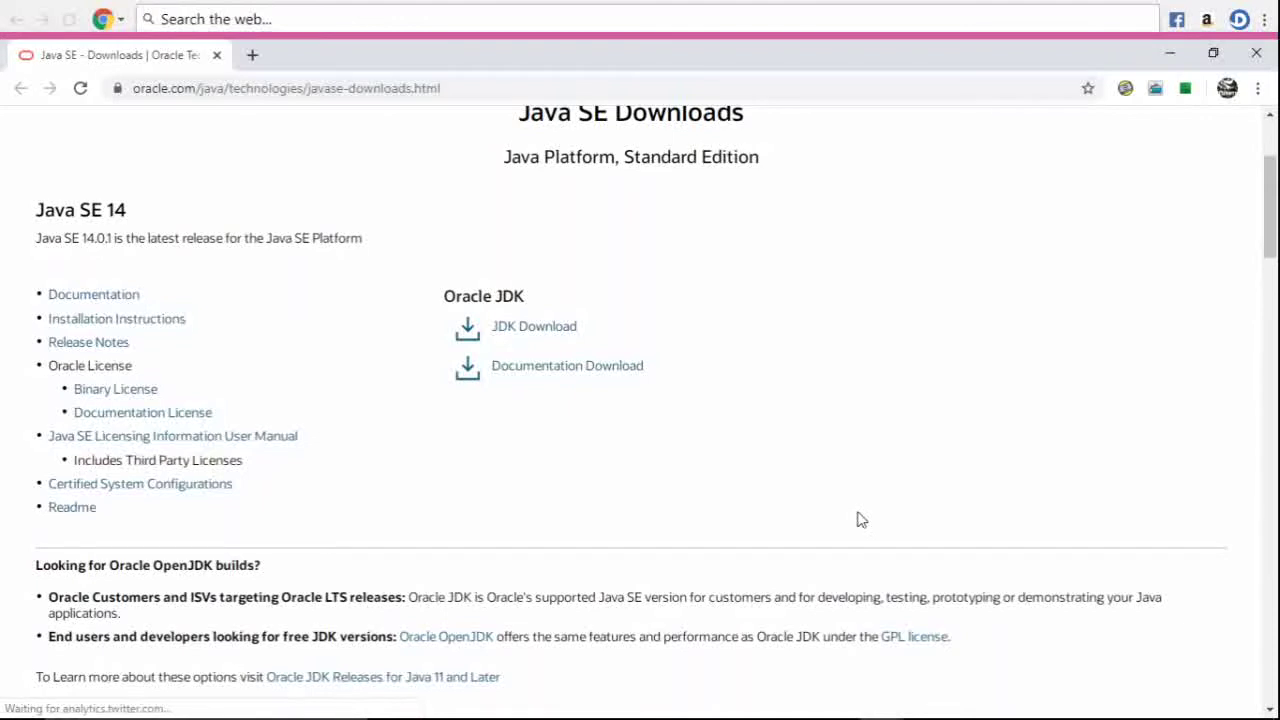
# - Go to the Java SE 14 JDK Download page and scroll down to the platform package list
pyautogui.click(545, 330)
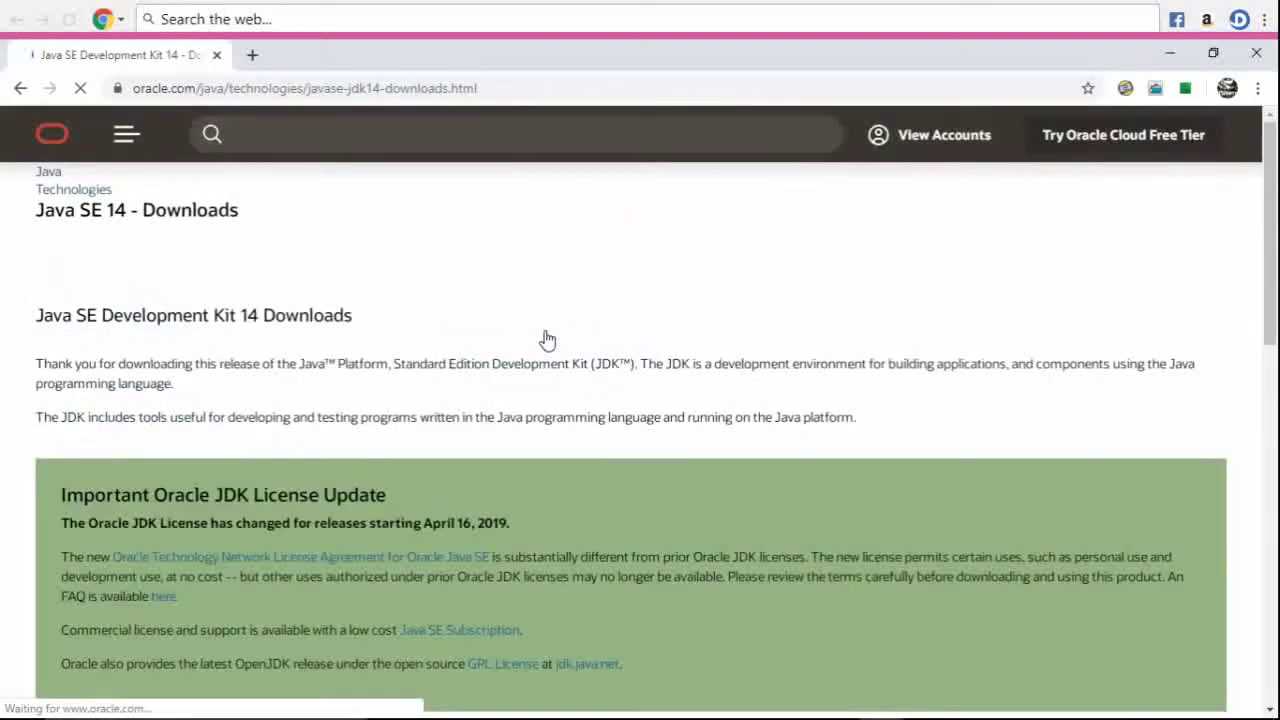
pyautogui.moveTo(1270, 225)
pyautogui.mouseDown()
pyautogui.moveTo(1276, 555)
pyautogui.moveTo(1268, 543)
pyautogui.mouseUp()
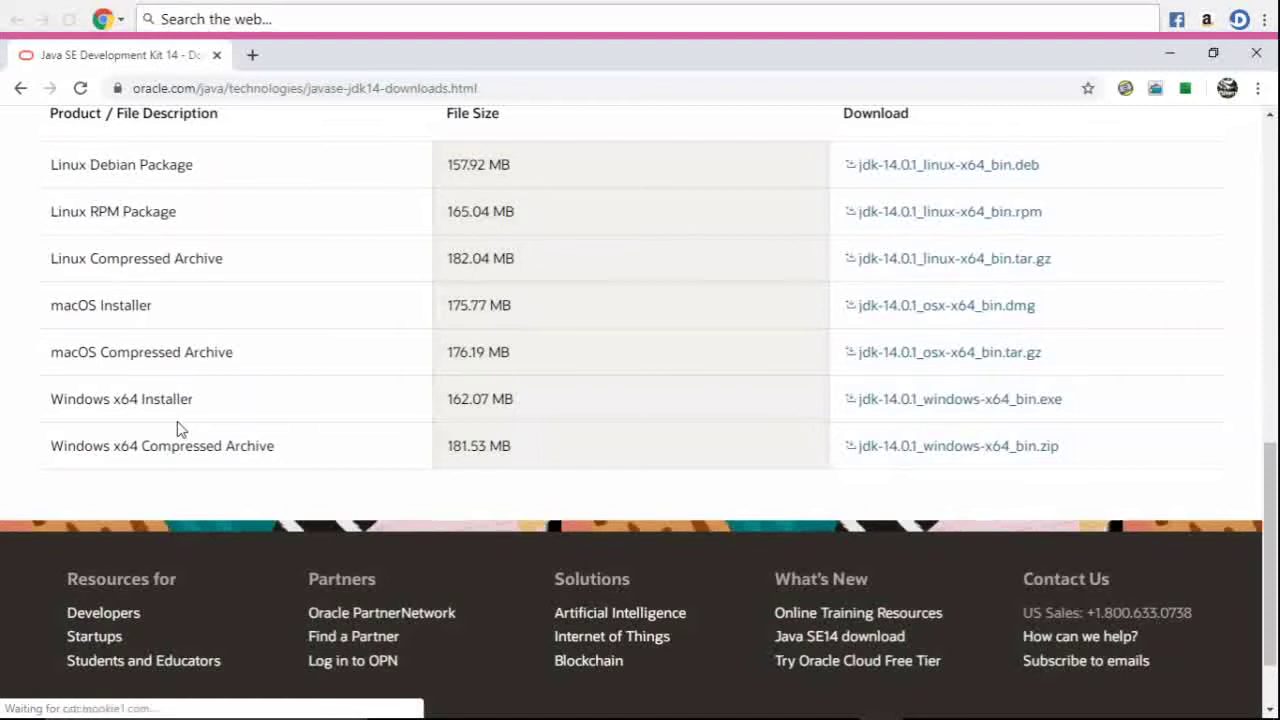
# - Choose jdk-14.0.1_windows-x64_bin.exe in the Windows x64 Installer row
pyautogui.click(983, 405)
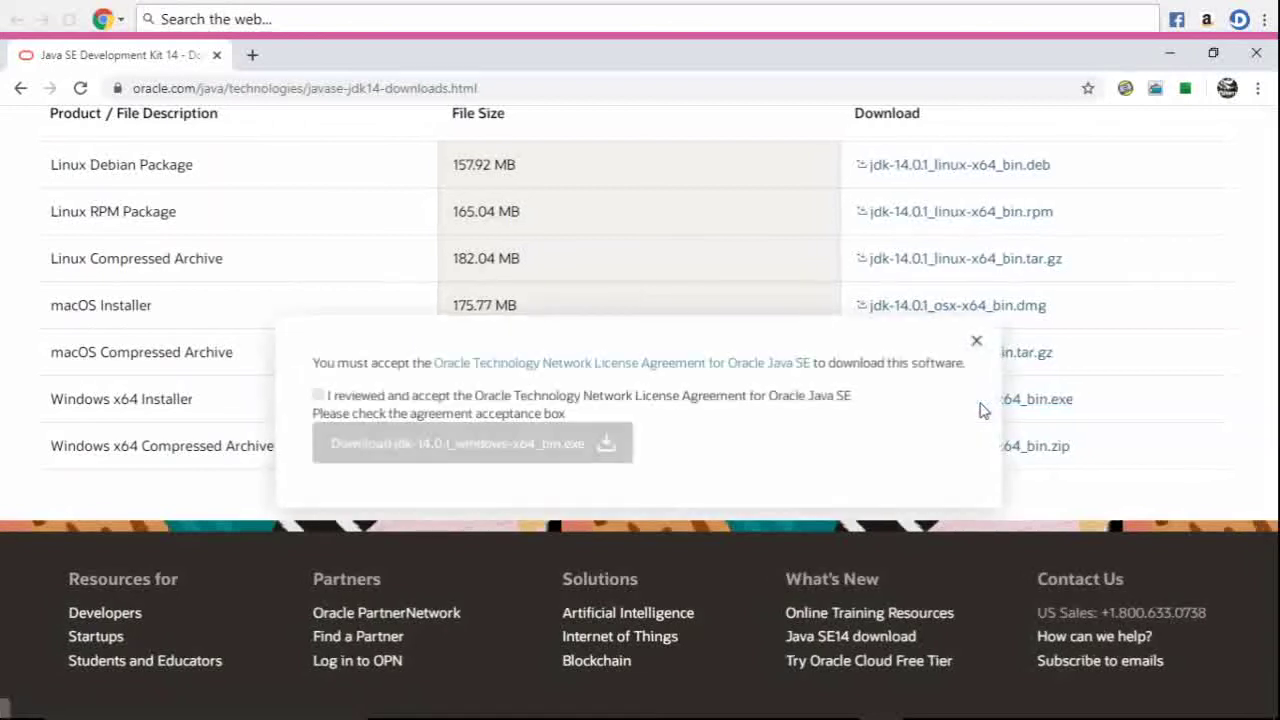
# - Accept the Oracle license, download jdk-14.0.1_windows-x64_bin.exe, and close Chrome
pyautogui.click(317, 396)
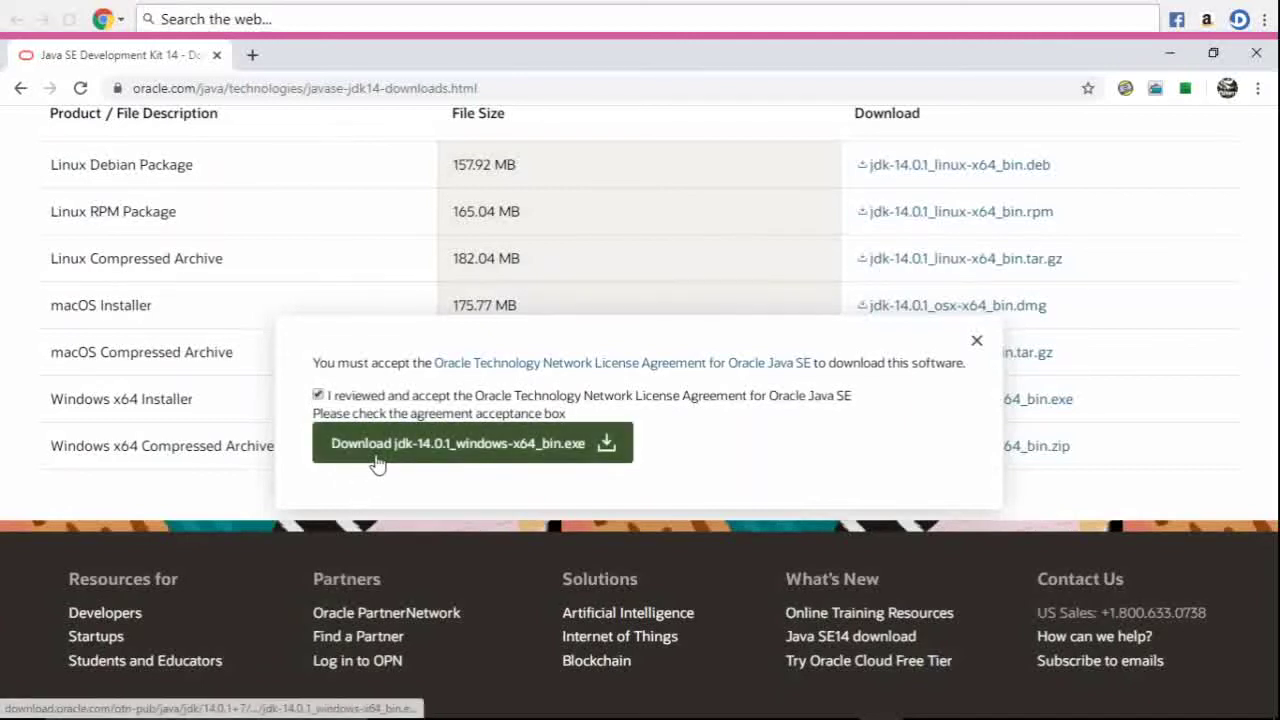
pyautogui.click(379, 462)
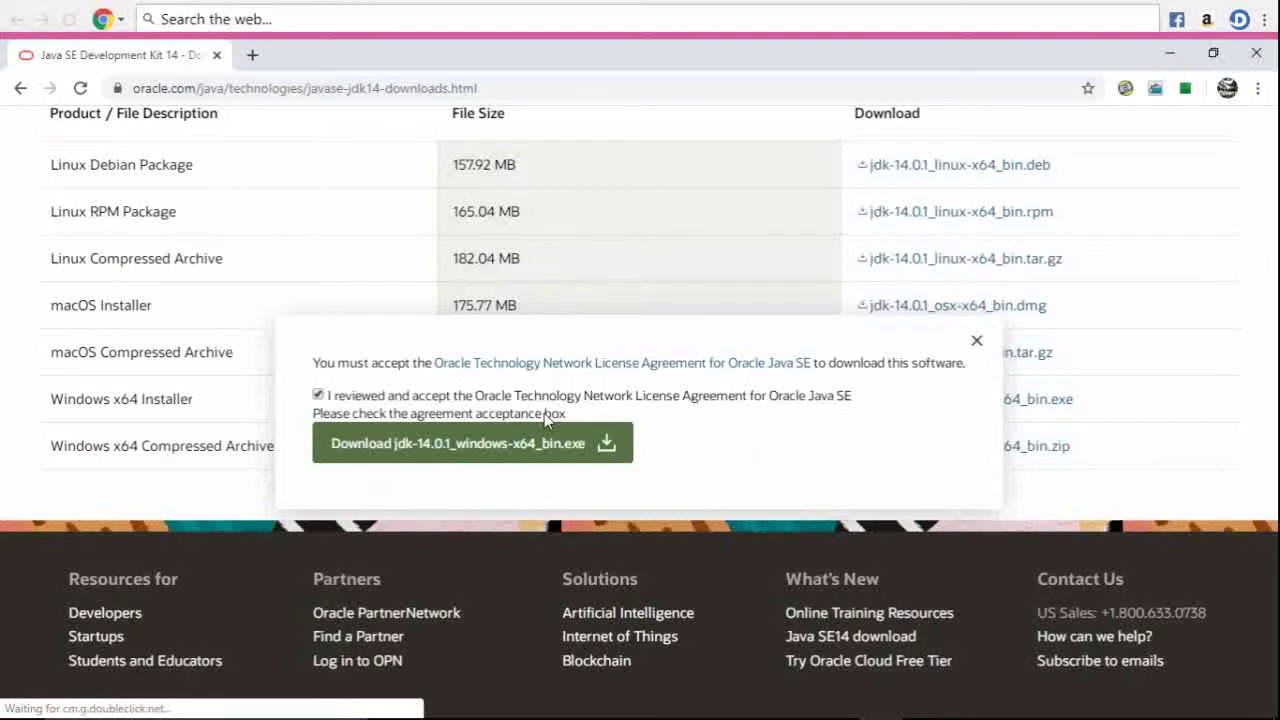
pyautogui.click(450, 438)
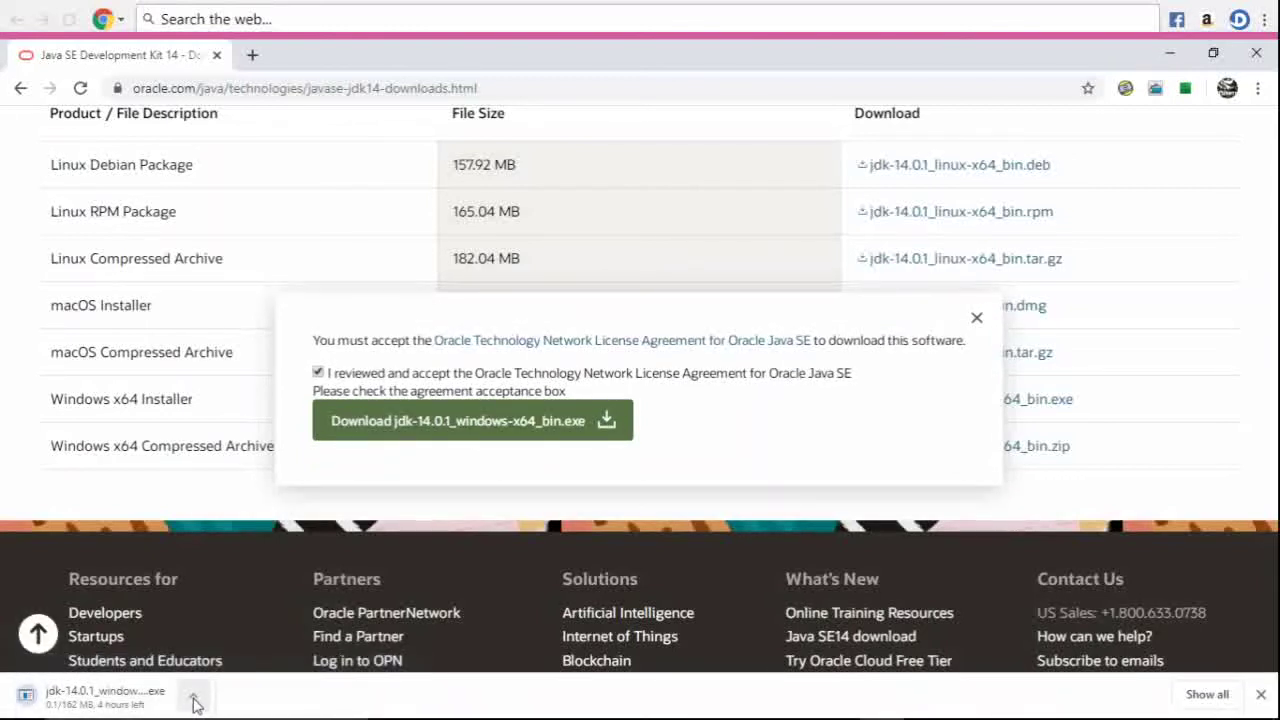
pyautogui.click(1257, 58)
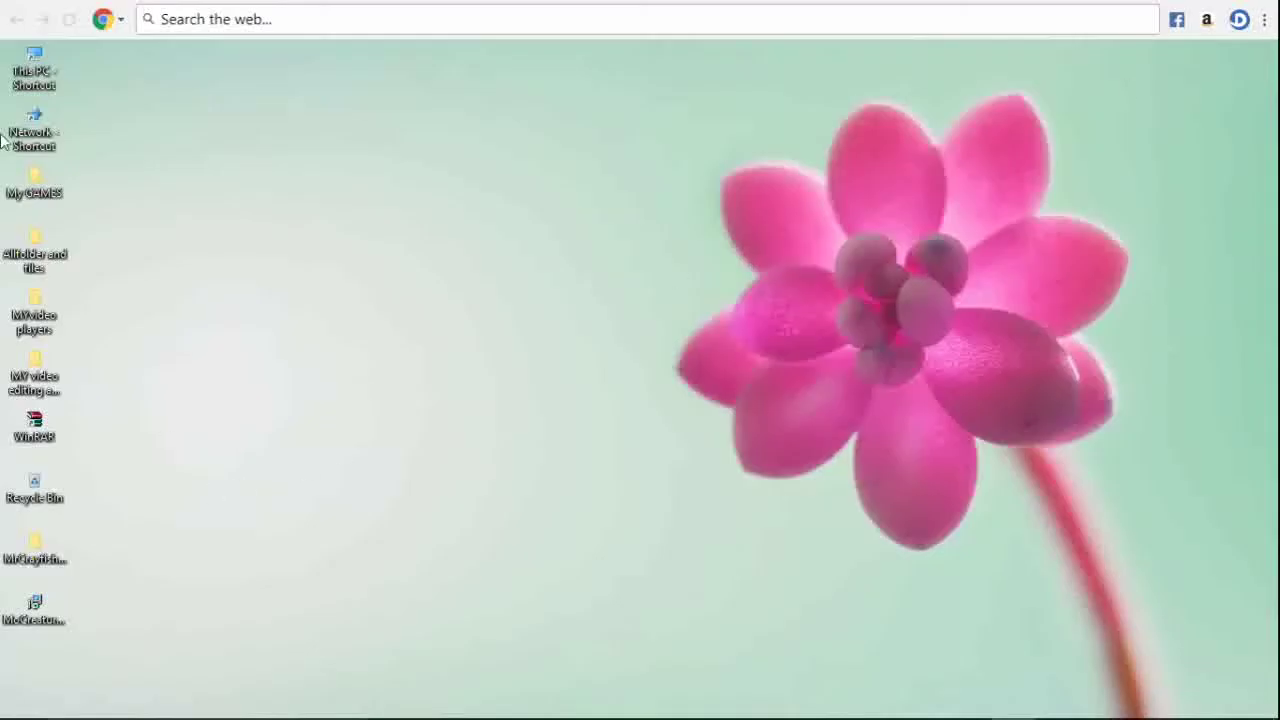
# - Open This PC from the desktop and select the Downloads folder
pyautogui.doubleClick(15, 68)
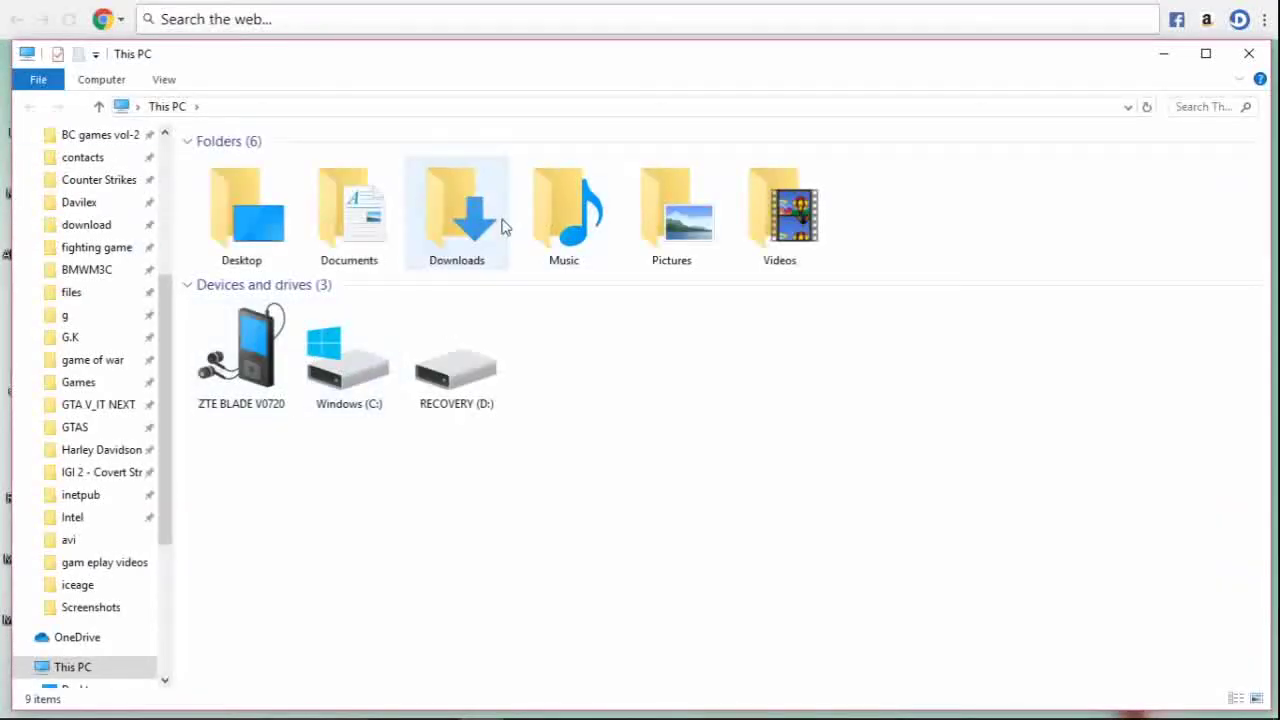
pyautogui.click(500, 222)
# - Open Downloads and jump through the J entries to jdk-14.0.1_windows-x64_bin (2).exe
pyautogui.doubleClick(503, 225)
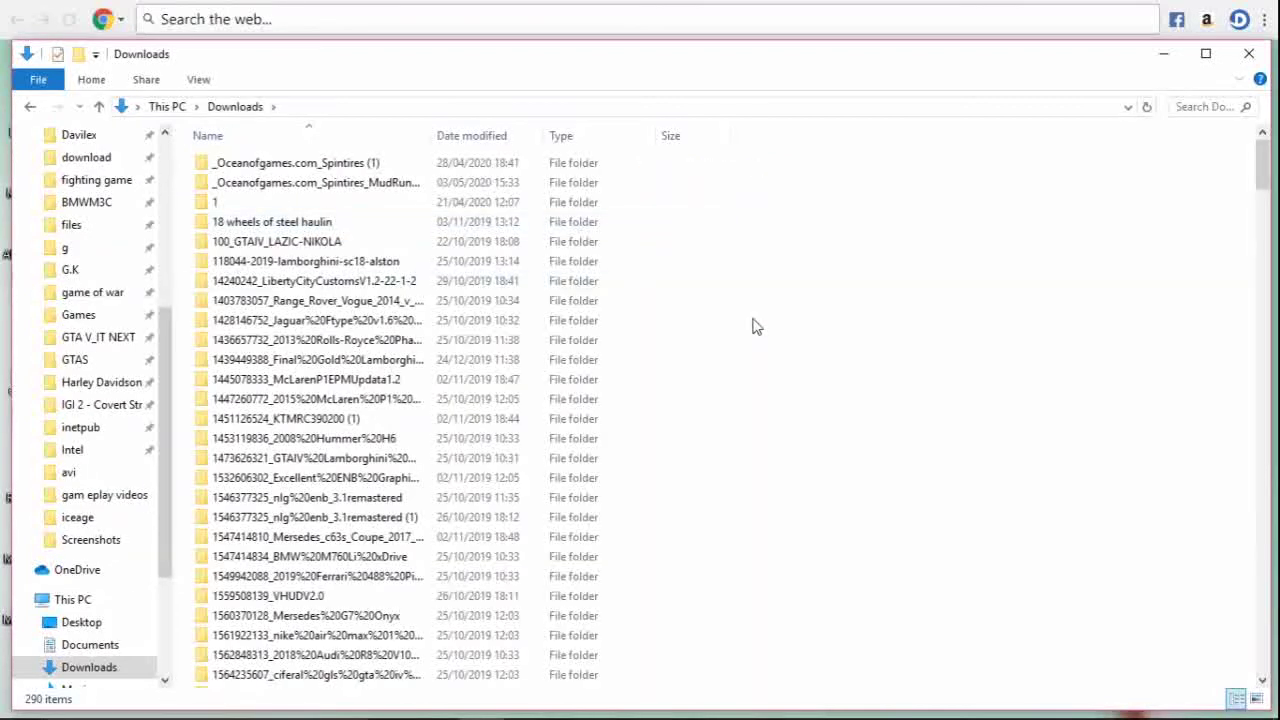
pyautogui.press('j')
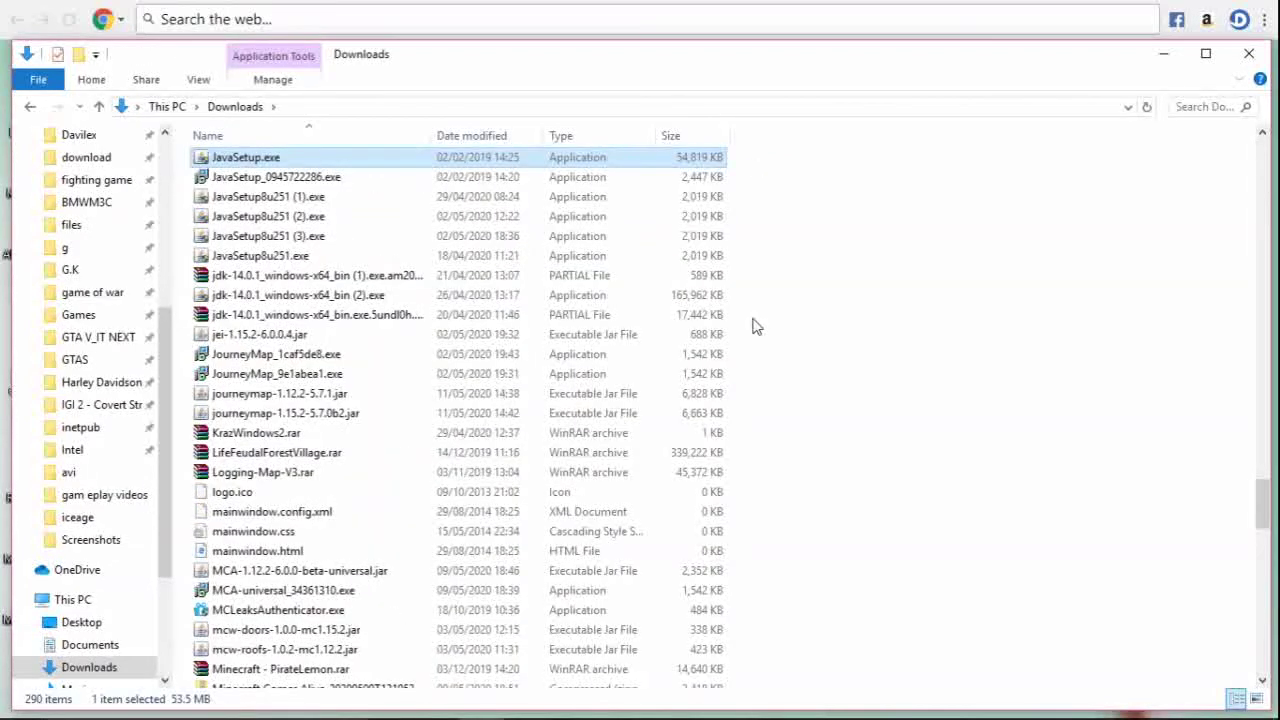
pyautogui.press('Down')
pyautogui.press('Down')
pyautogui.press('Down')
pyautogui.press('Down')
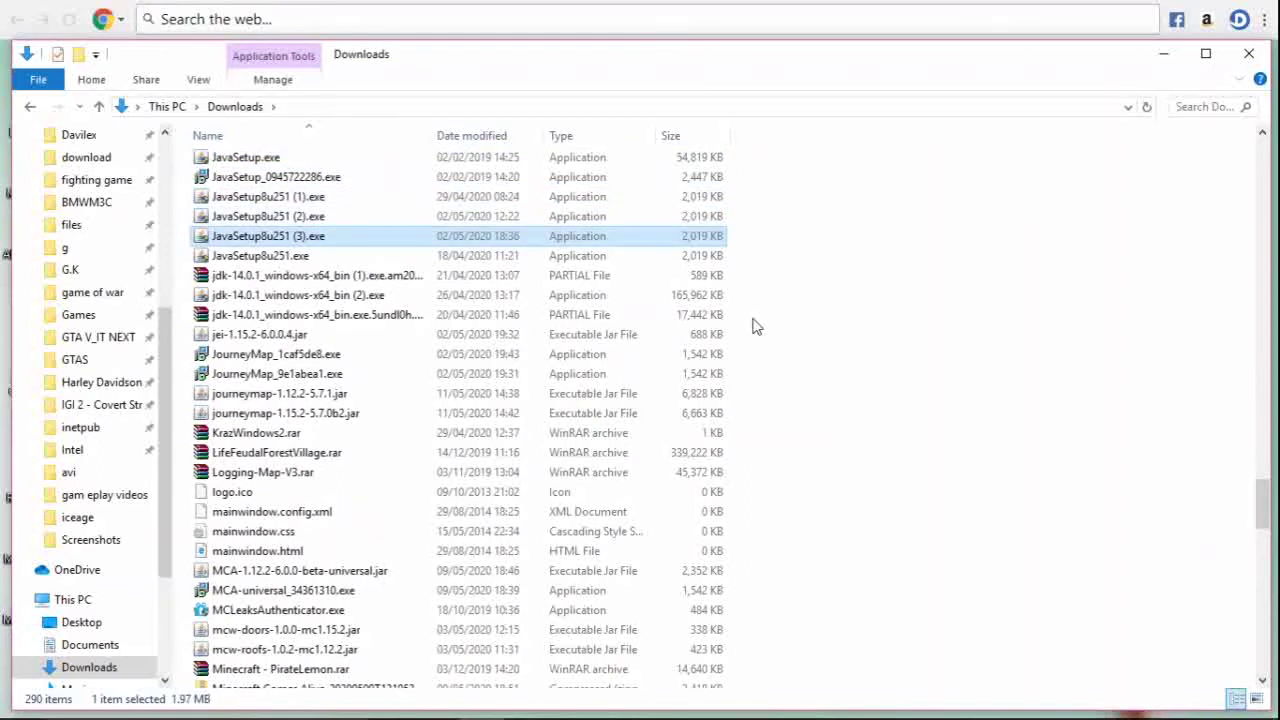
pyautogui.press('Down')
pyautogui.press('Down')
pyautogui.press('Down')
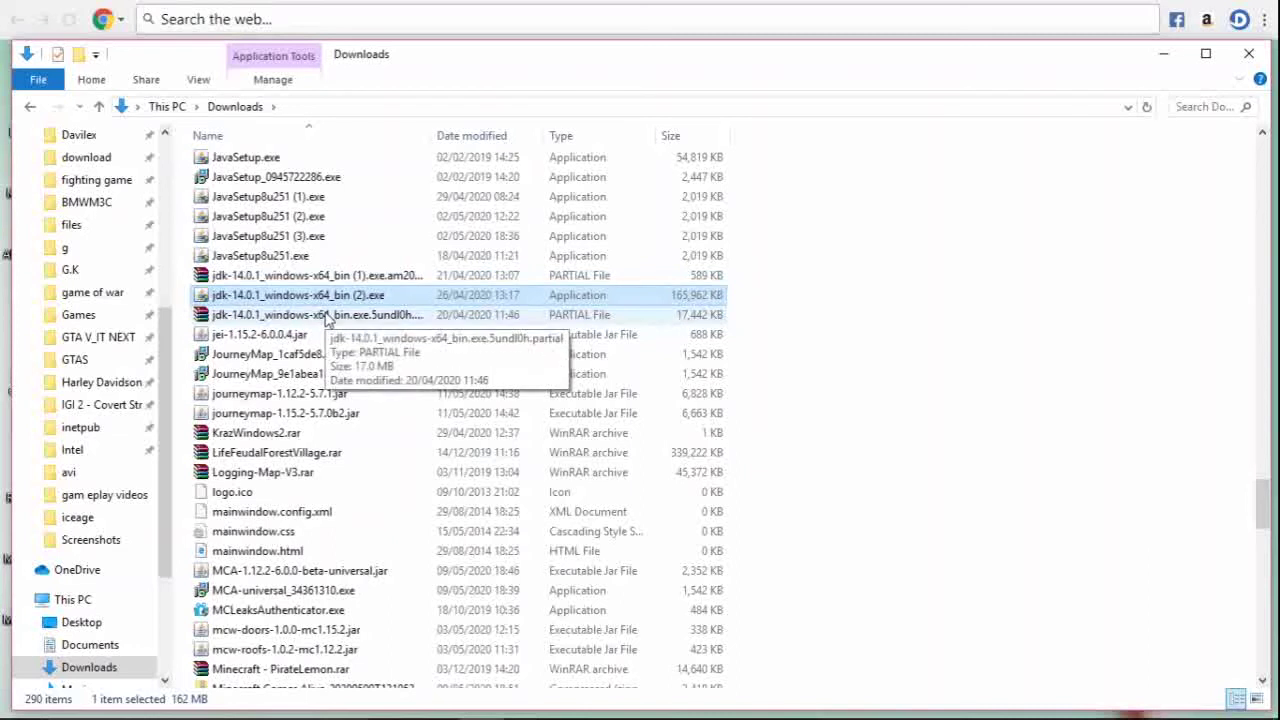
pyautogui.moveTo(298, 295)
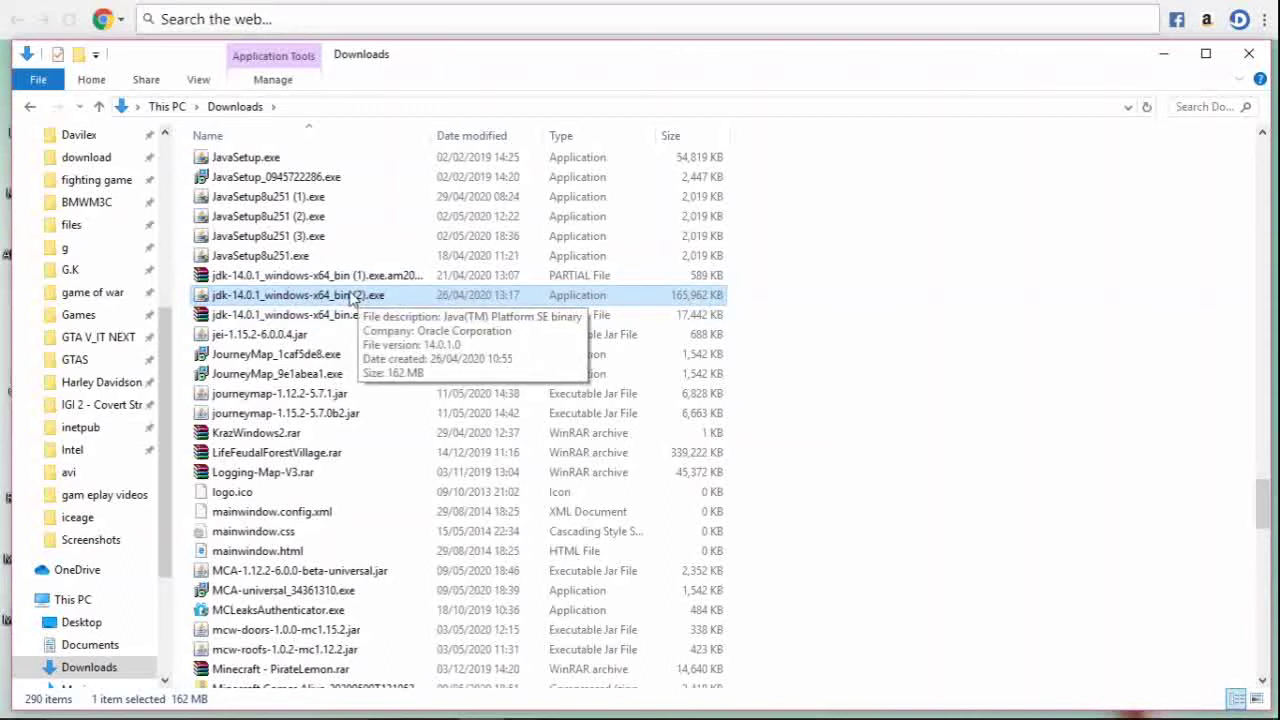
# - Run jdk-14.0.1_windows-x64_bin (2).exe from the Downloads folder
pyautogui.doubleClick(352, 296)
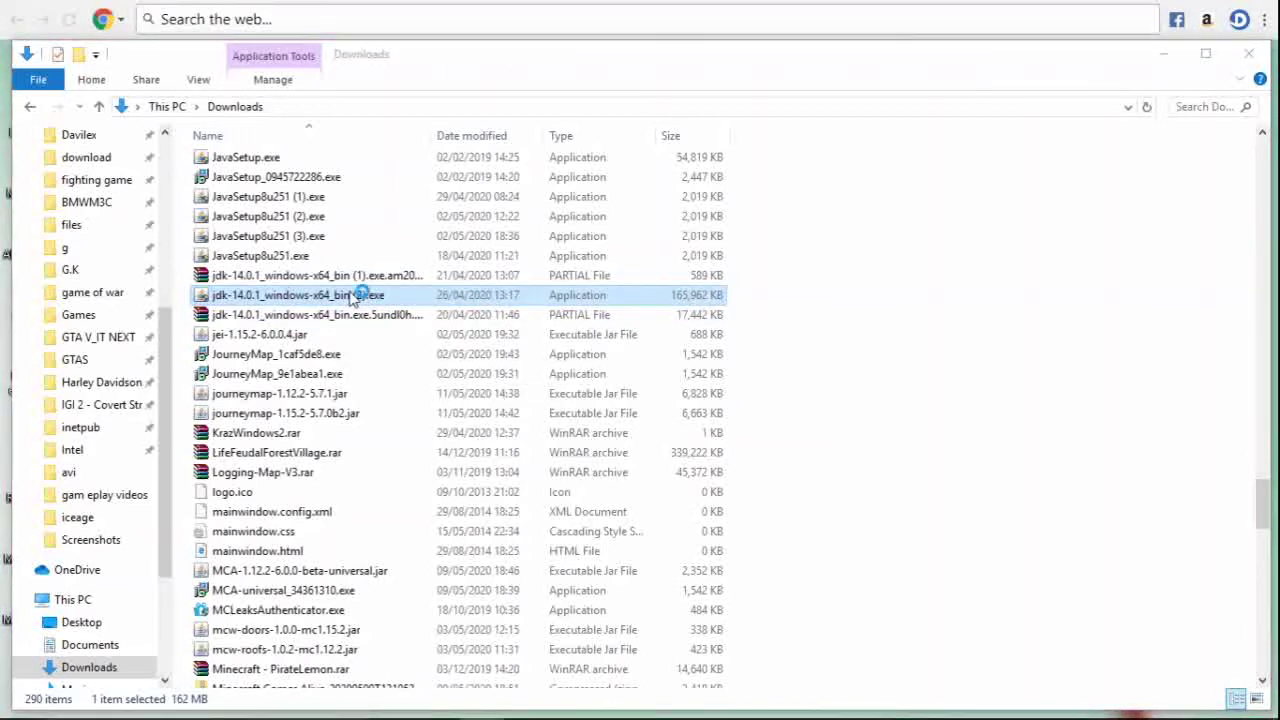